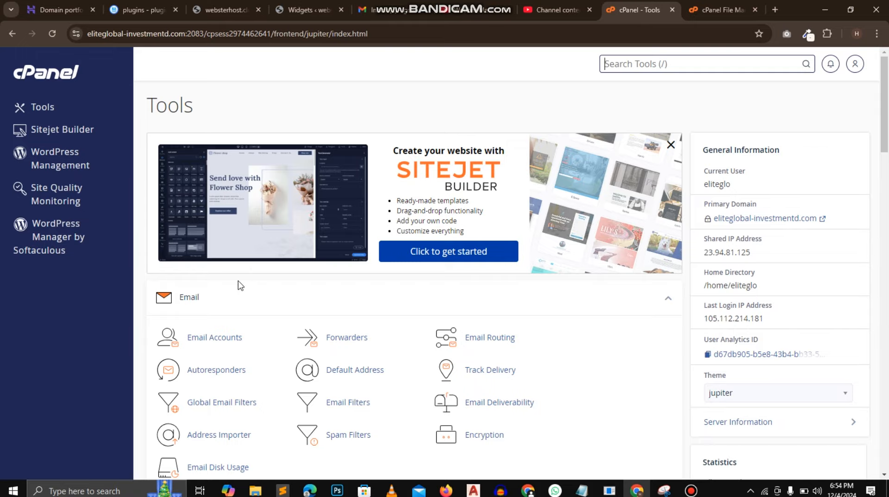
- Create an email account with the username admin on the hosted domain and enter its account password
{"action": "left_click", "coordinate": [213, 344]}
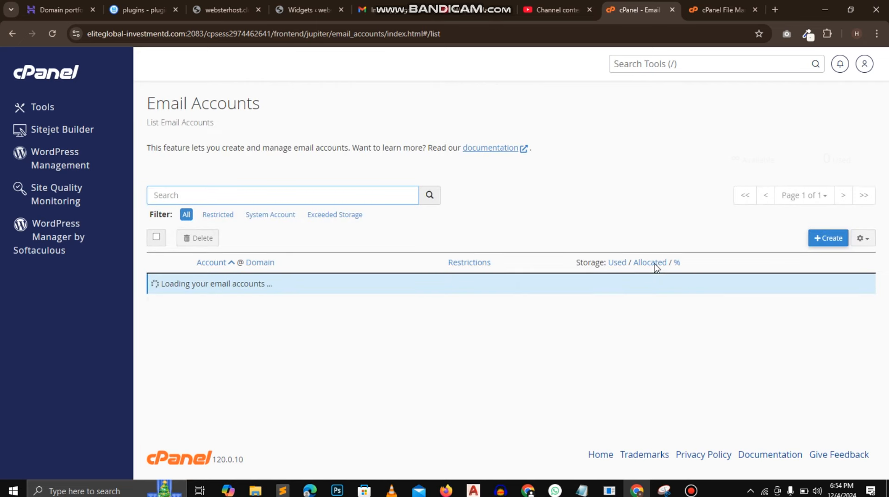
{"action": "left_click", "coordinate": [826, 238]}
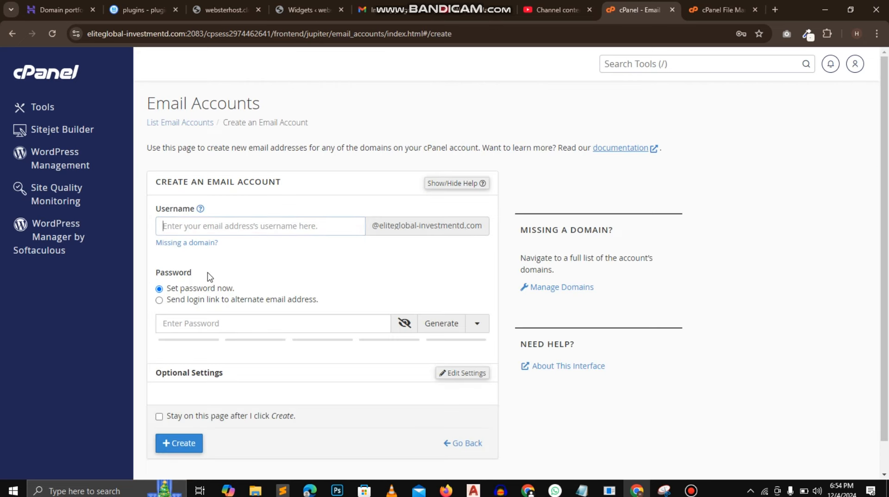
{"action": "type", "text": "admin"}
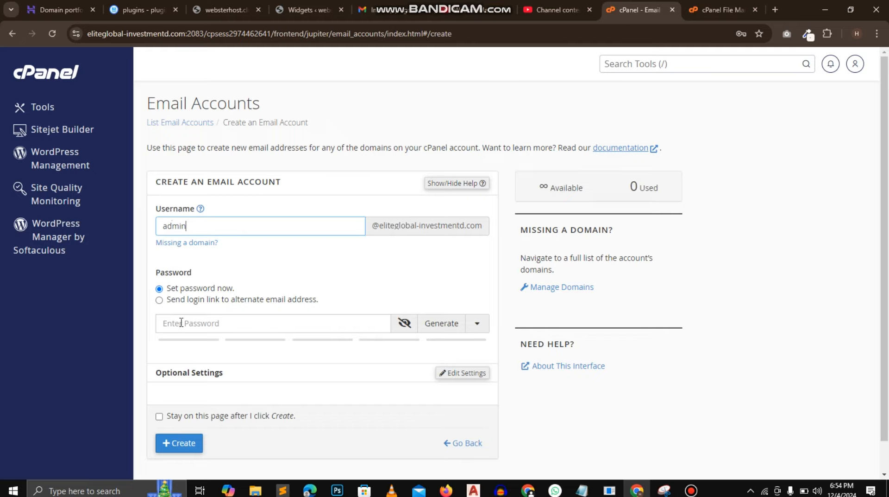
{"action": "left_click", "coordinate": [181, 323]}
{"action": "type", "text": "12"}
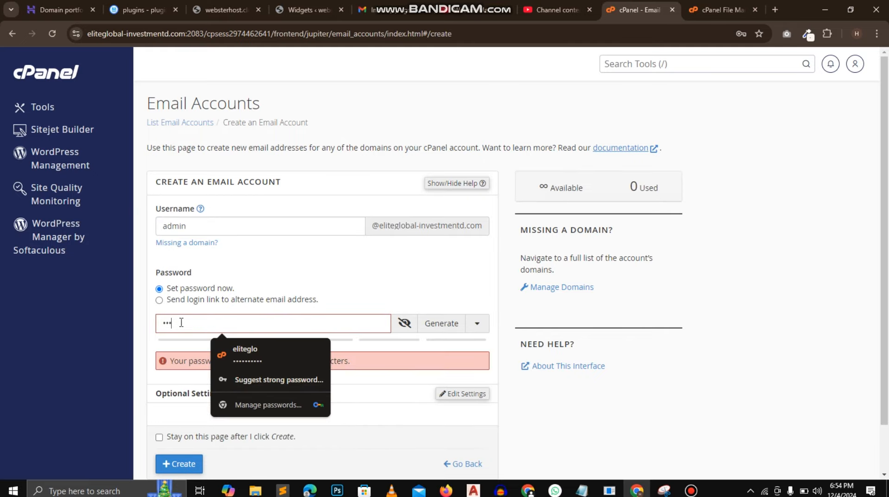
{"action": "type", "text": "••••••"}
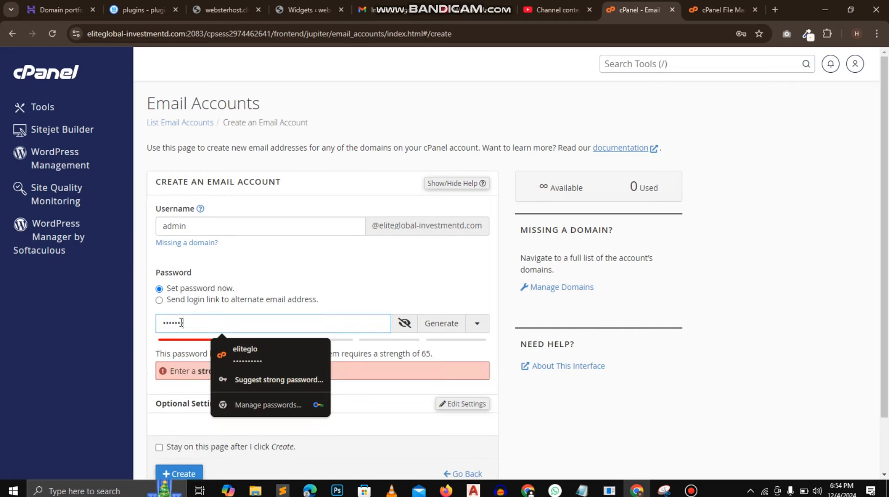
{"action": "type", "text": "••••"}
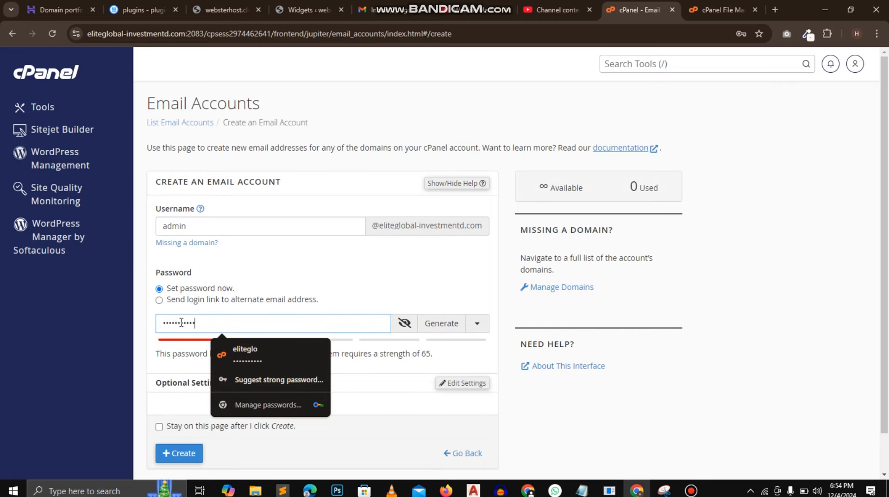
{"action": "left_click", "coordinate": [178, 450]}
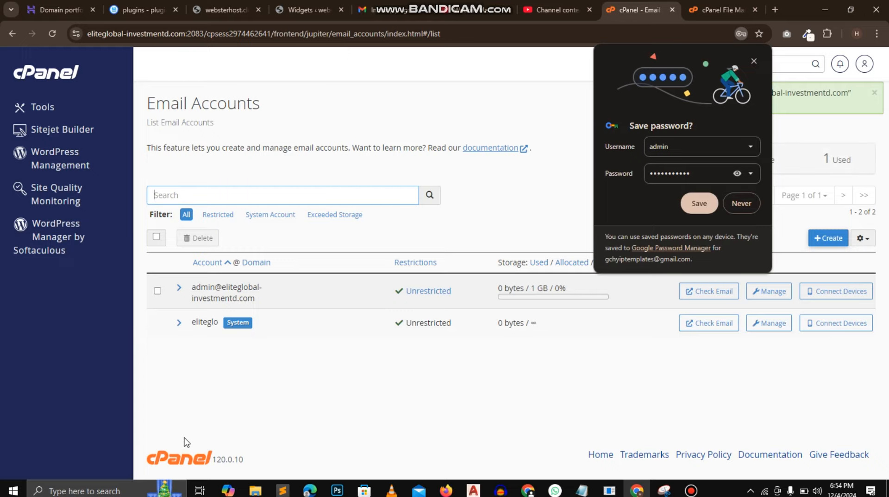
- Dismiss the browser's offer to save the password and create a new database named demo under Manage My Databases
{"action": "left_click", "coordinate": [55, 107]}
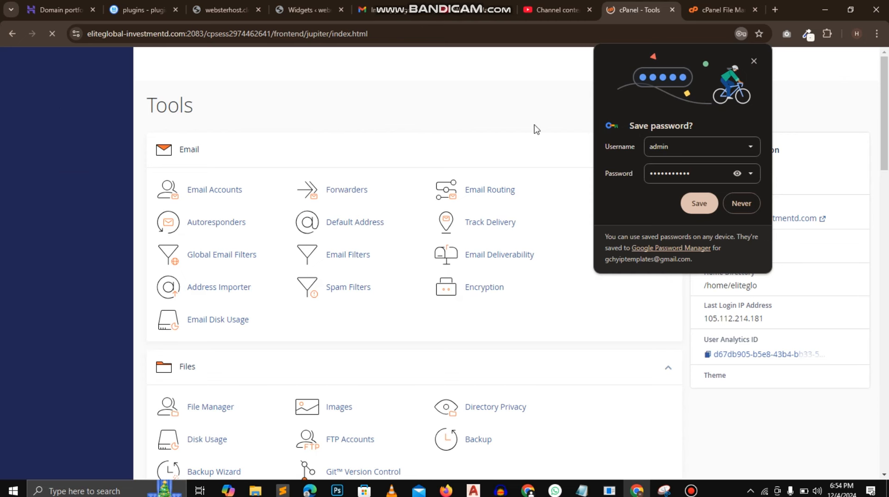
{"action": "left_click", "coordinate": [754, 61]}
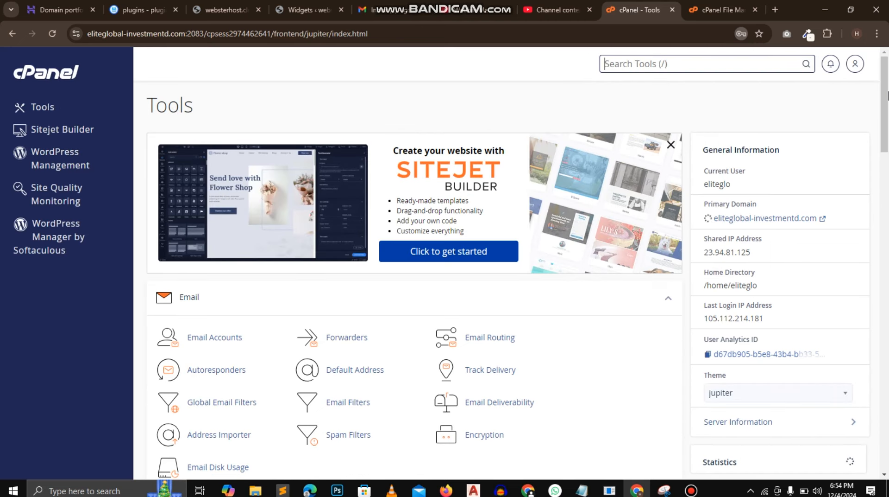
{"action": "scroll", "coordinate": [888, 96], "scroll_direction": "down", "scroll_amount": 8}
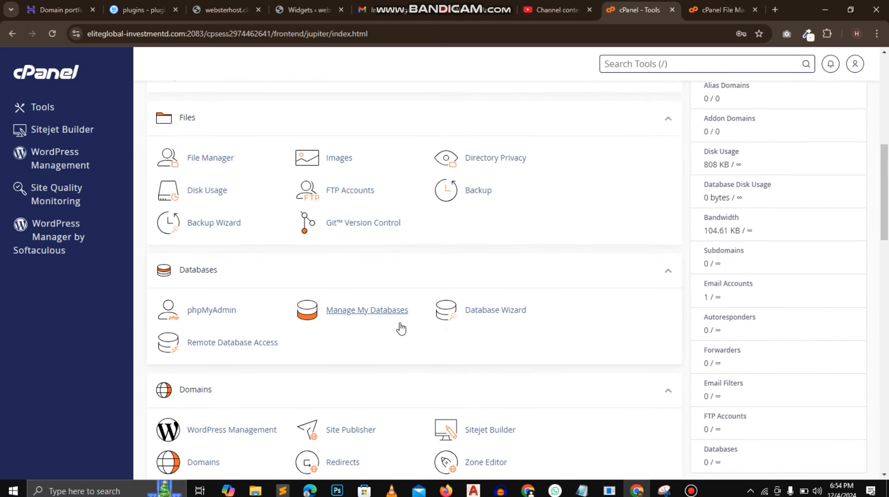
{"action": "left_click", "coordinate": [386, 318]}
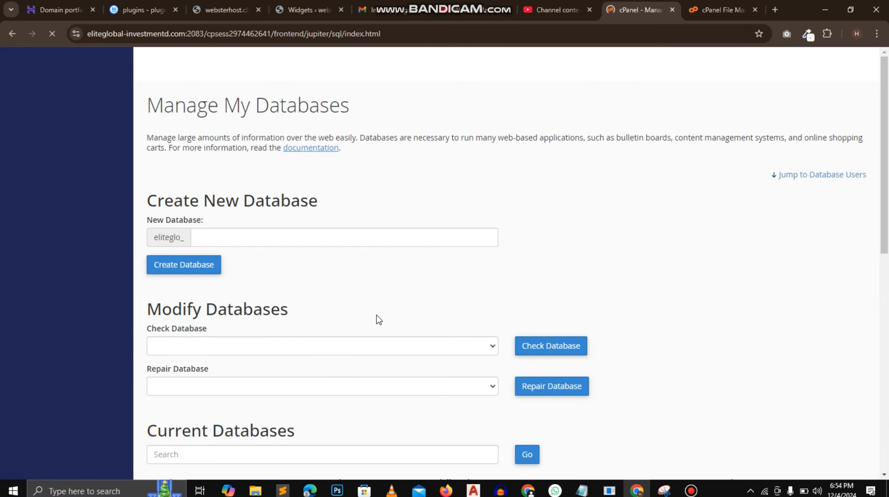
{"action": "left_click", "coordinate": [225, 237]}
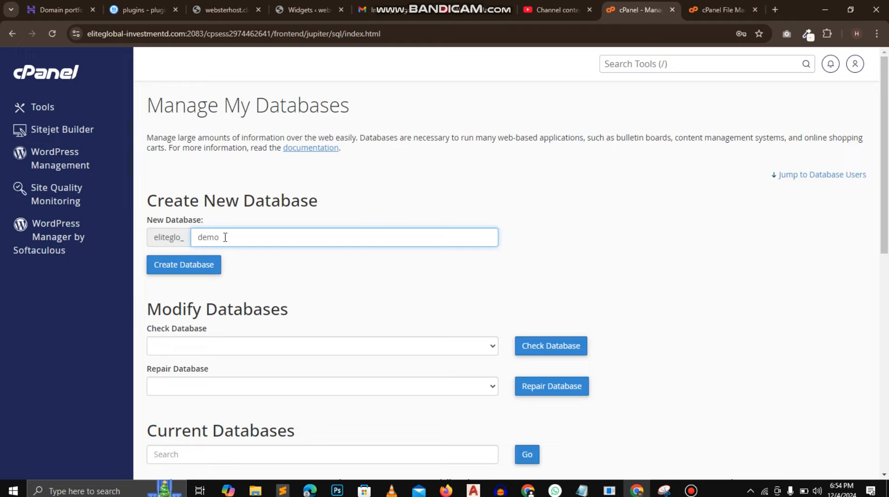
{"action": "left_click", "coordinate": [199, 265]}
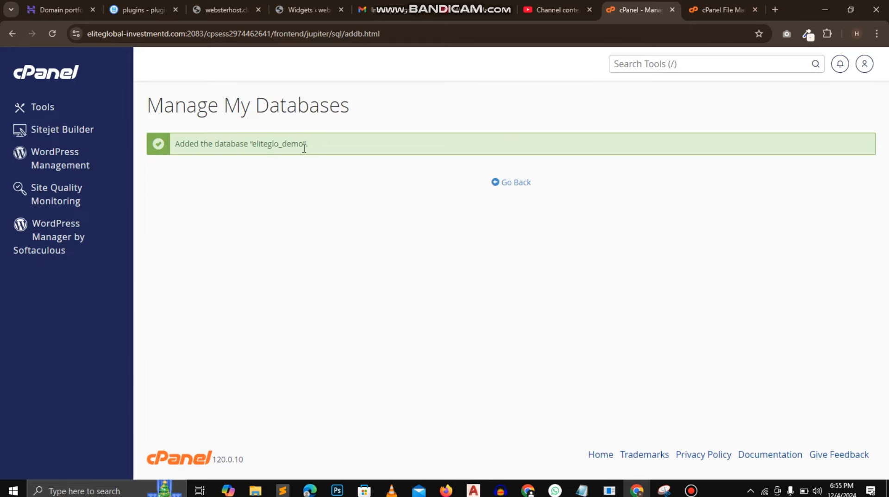
- Copy the full database name eliteglo_demo into a Notepad note, labelled "db-"
{"action": "left_click_drag", "start_coordinate": [304, 145], "coordinate": [257, 144]}
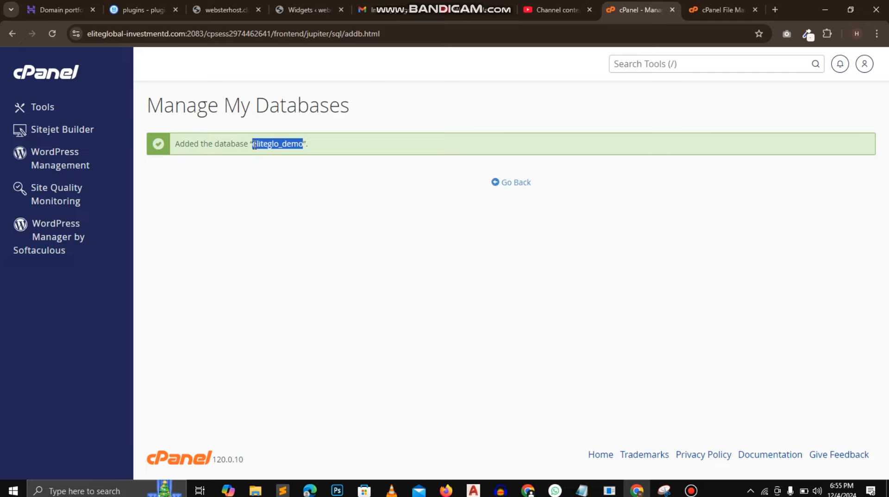
{"action": "left_click", "coordinate": [582, 490]}
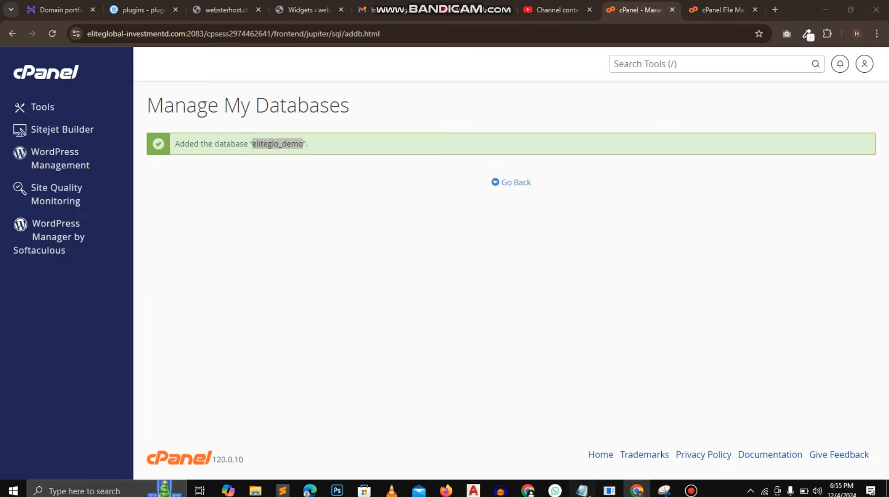
{"action": "key", "text": "ctrl+v"}
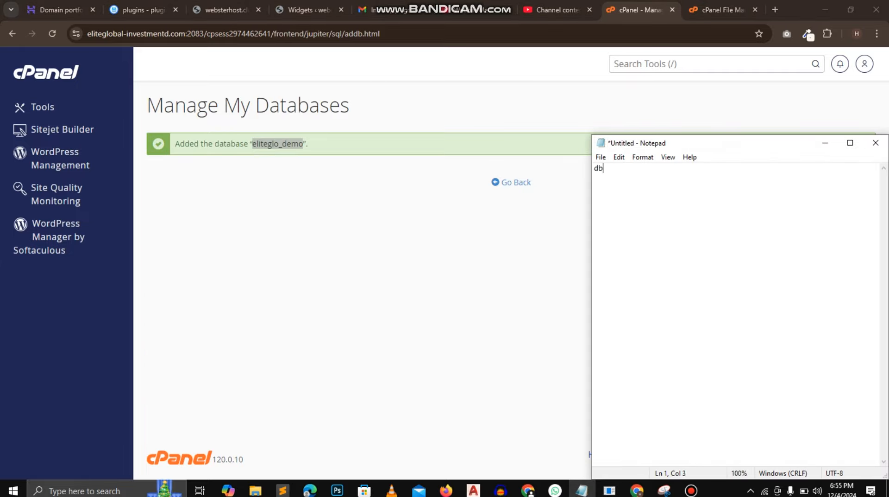
{"action": "type", "text": "eliteglo_demo"}
- In the new database user form, clear the autofilled password and set the username to user
{"action": "left_click", "coordinate": [528, 183]}
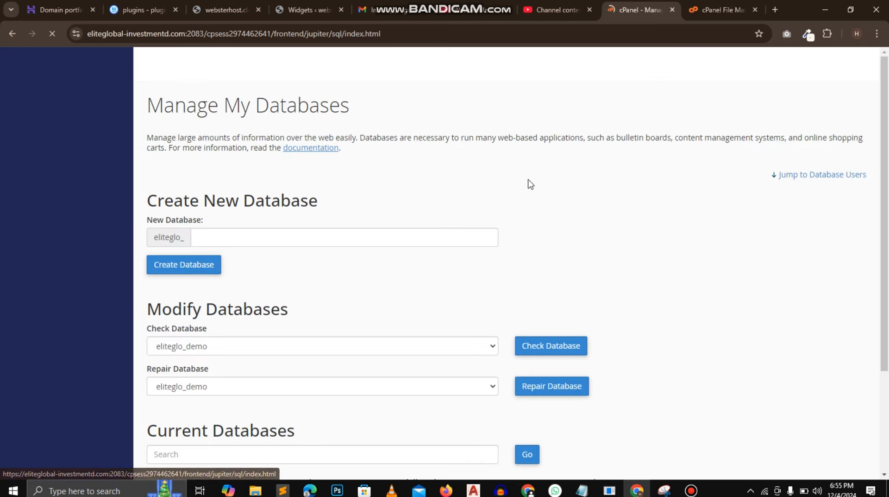
{"action": "left_click_drag", "start_coordinate": [886, 175], "coordinate": [888, 379]}
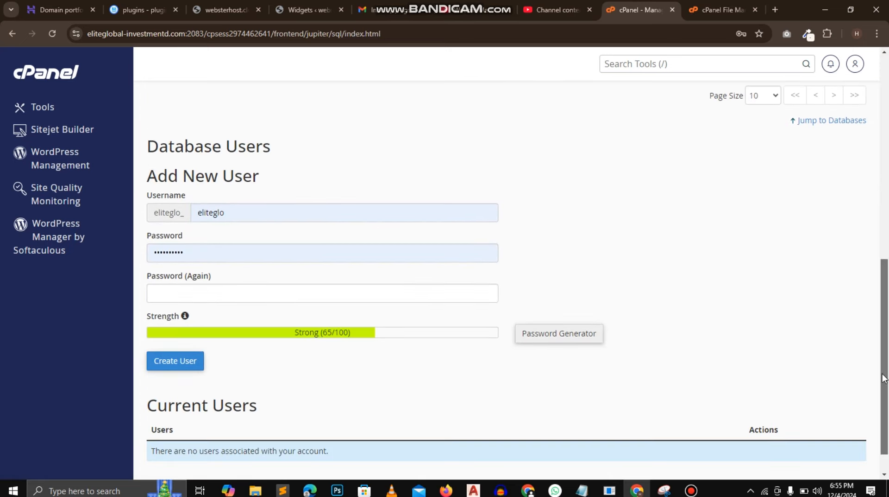
{"action": "left_click", "coordinate": [205, 247]}
{"action": "key", "text": "ctrl+a"}
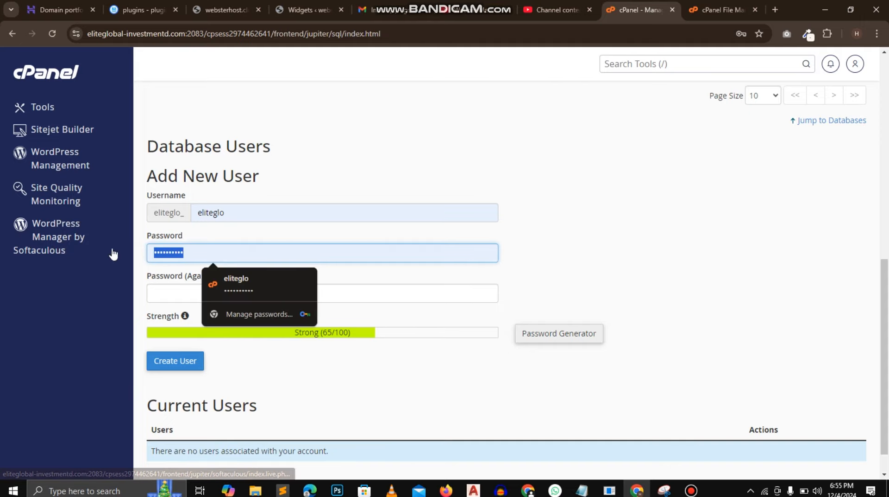
{"action": "key", "text": "BackSpace"}
{"action": "left_click_drag", "start_coordinate": [251, 218], "coordinate": [189, 219]}
{"action": "type", "text": "d"}
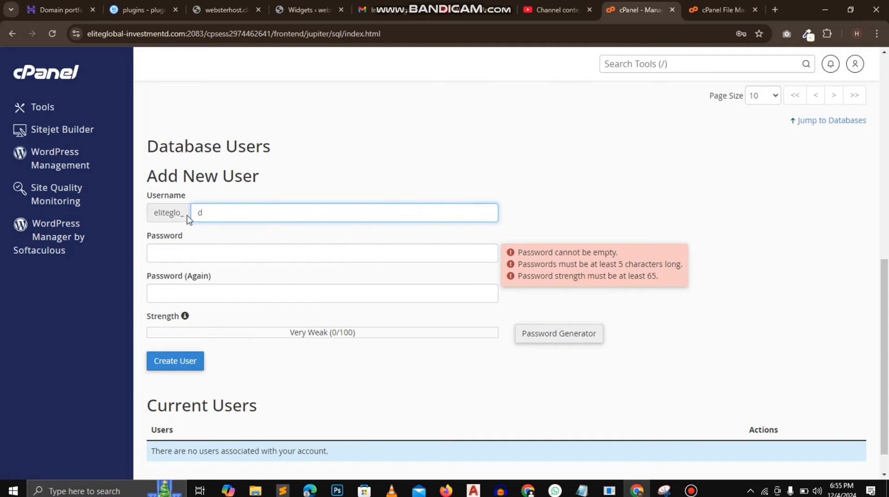
{"action": "key", "text": "BackSpace"}
{"action": "type", "text": "user"}
- Create the database user with a generated password, recording that password in the Notepad note labelled "pass-"
{"action": "left_click", "coordinate": [582, 490]}
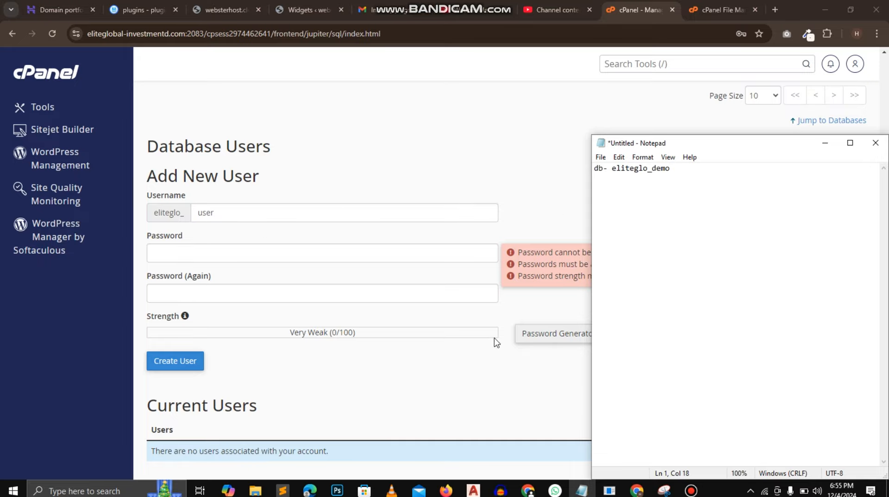
{"action": "left_click", "coordinate": [542, 334]}
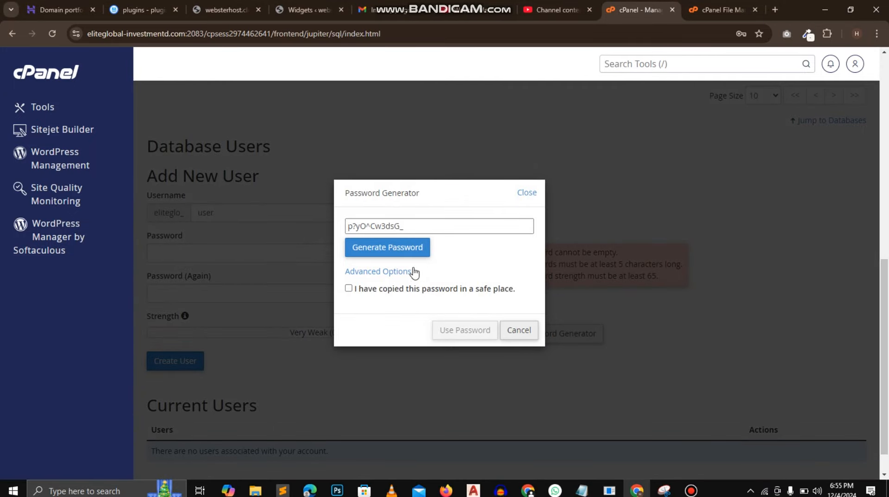
{"action": "left_click", "coordinate": [415, 229]}
{"action": "key", "text": "ctrl+a"}
{"action": "key", "text": "ctrl+c"}
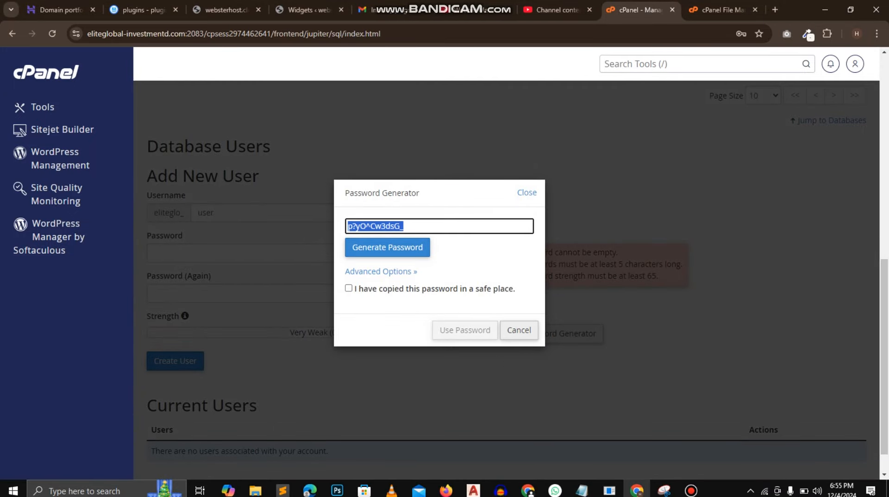
{"action": "left_click", "coordinate": [610, 459]}
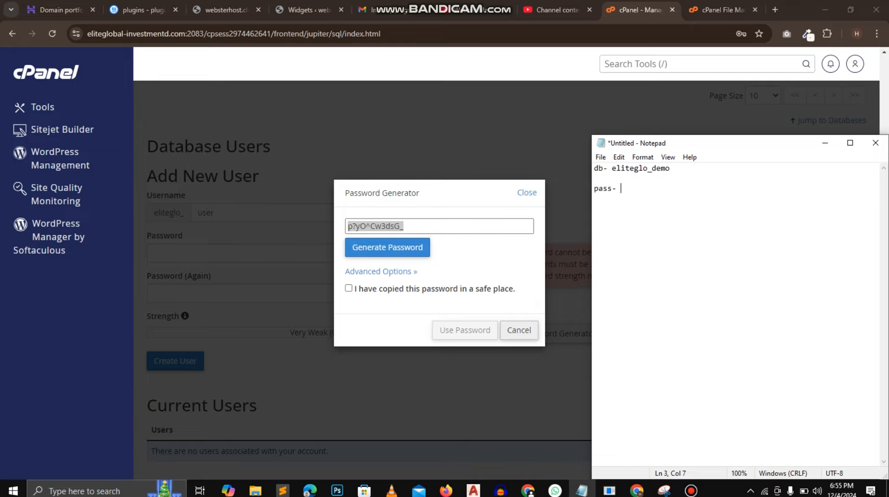
{"action": "key", "text": "ctrl+v"}
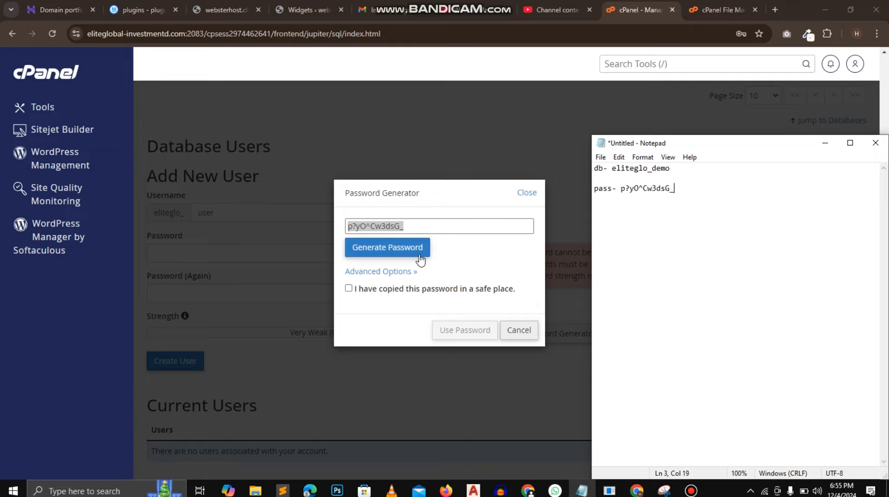
{"action": "left_click", "coordinate": [348, 288]}
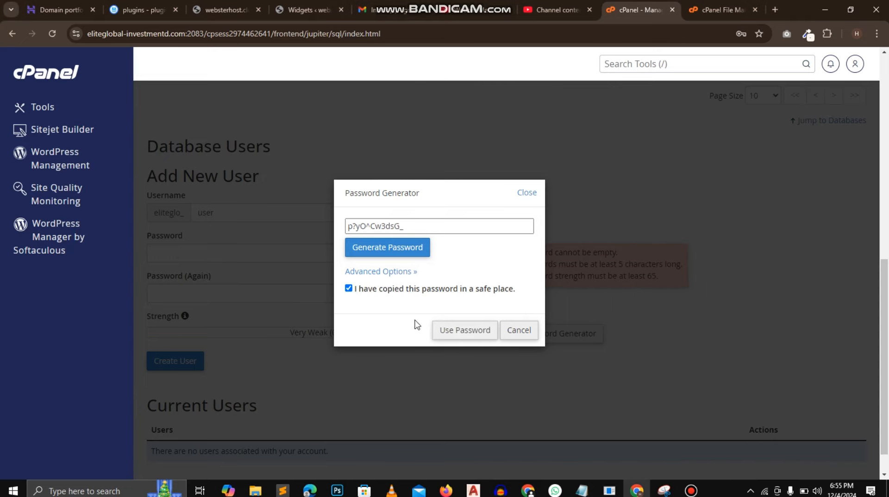
{"action": "left_click", "coordinate": [448, 335]}
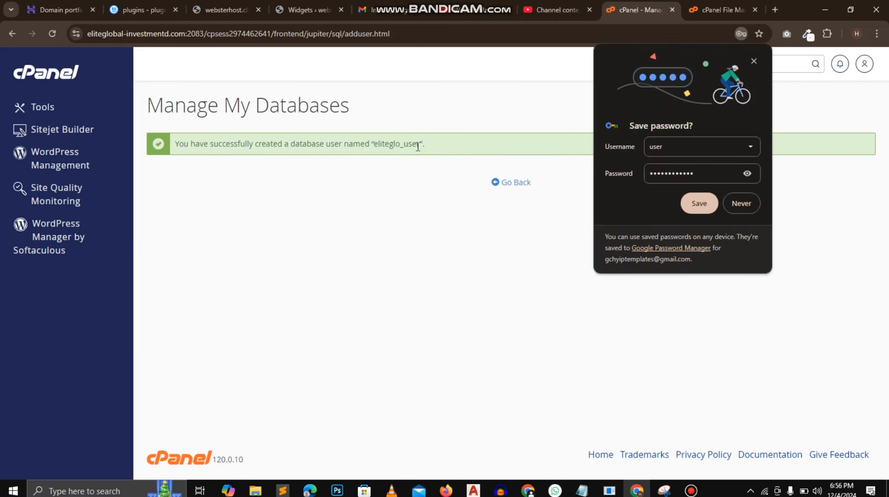
- Copy the full database username eliteglo_user into the Notepad note labelled "user-" and try to save the note
{"action": "left_click_drag", "start_coordinate": [420, 147], "coordinate": [375, 141]}
{"action": "key", "text": "ctrl+c"}
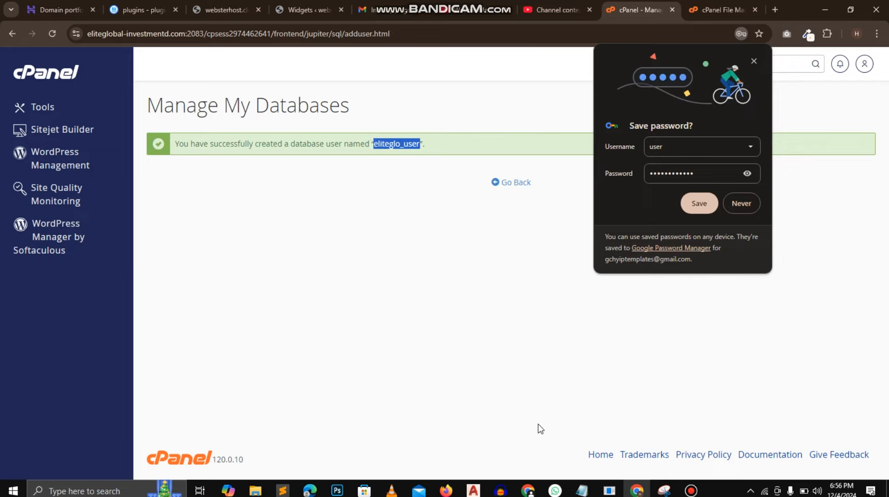
{"action": "left_click", "coordinate": [583, 491]}
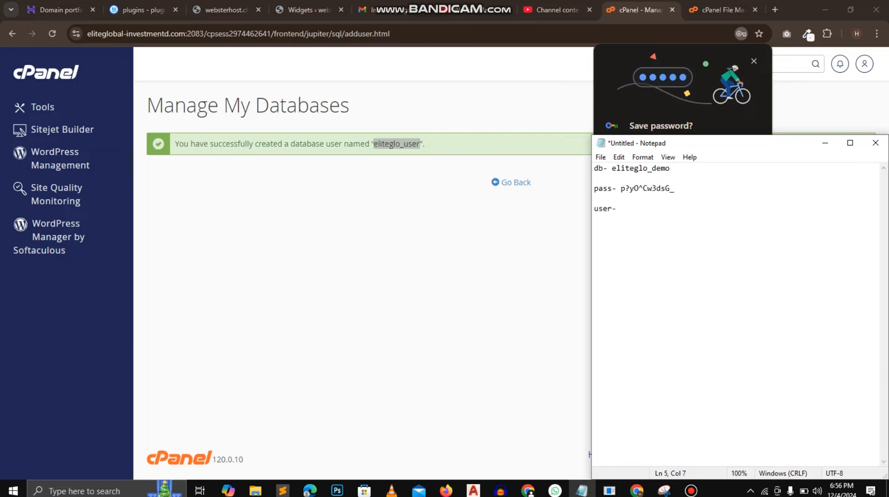
{"action": "key", "text": "ctrl+v"}
{"action": "key", "text": "ctrl+s"}
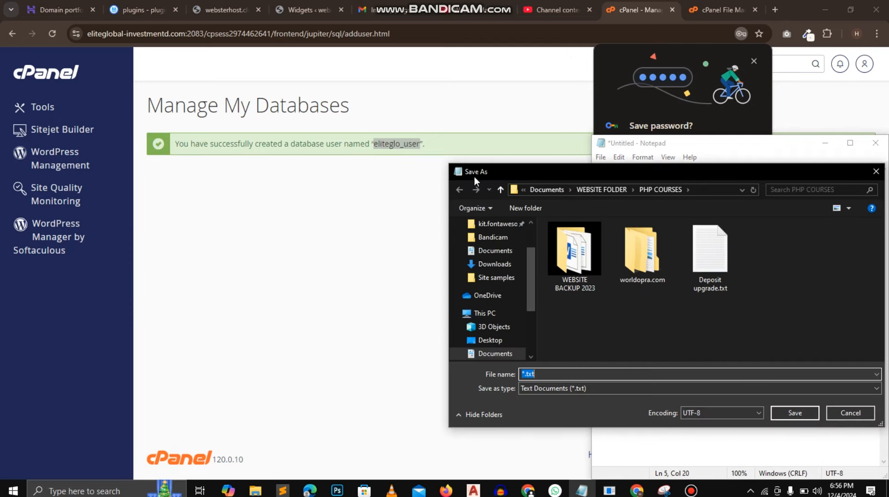
{"action": "left_click", "coordinate": [371, 240]}
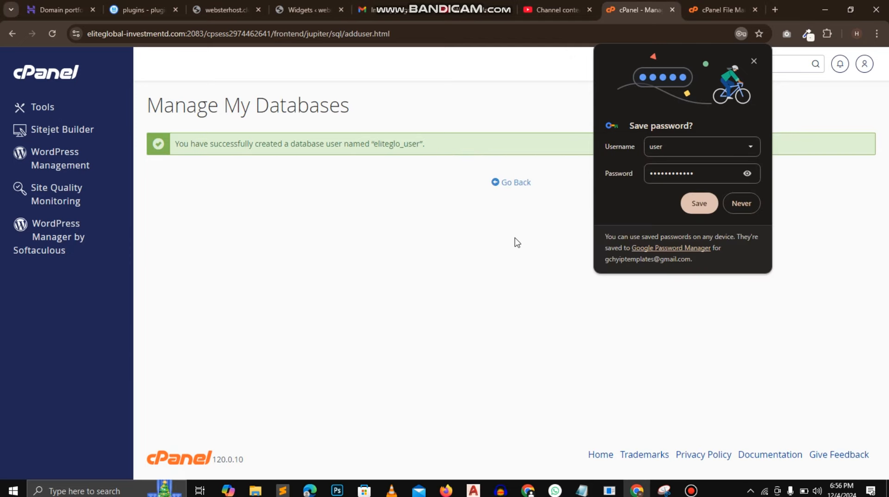
- Return to database management, add the user eliteglo_user to the database eliteglo_demo and open the user's privilege settings
{"action": "left_click", "coordinate": [514, 185]}
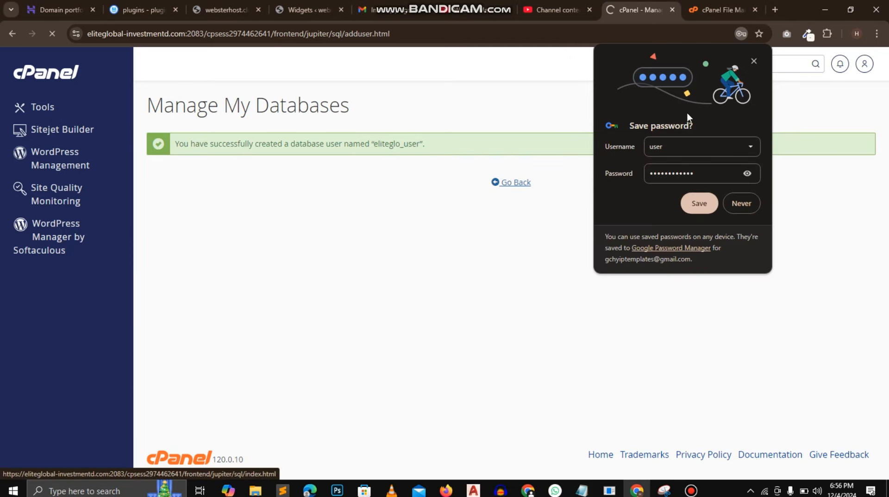
{"action": "left_click", "coordinate": [750, 65]}
{"action": "scroll", "coordinate": [784, 224], "scroll_direction": "down", "scroll_amount": 10}
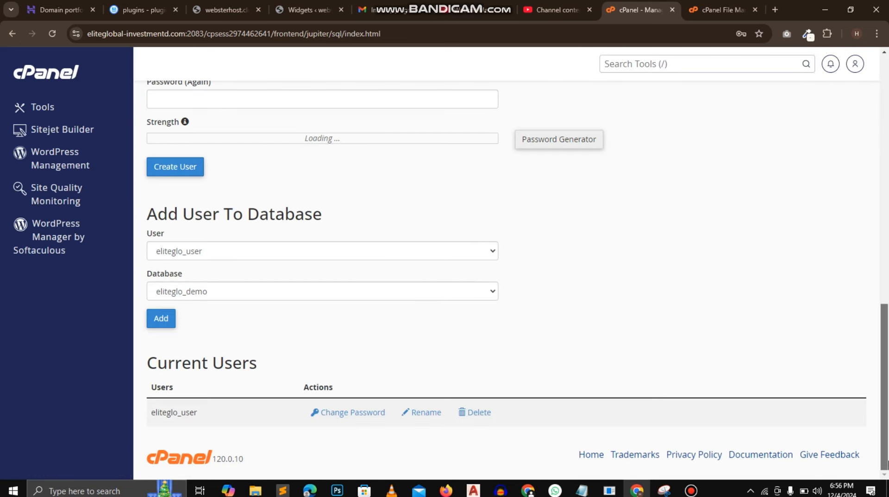
{"action": "left_click", "coordinate": [163, 319]}
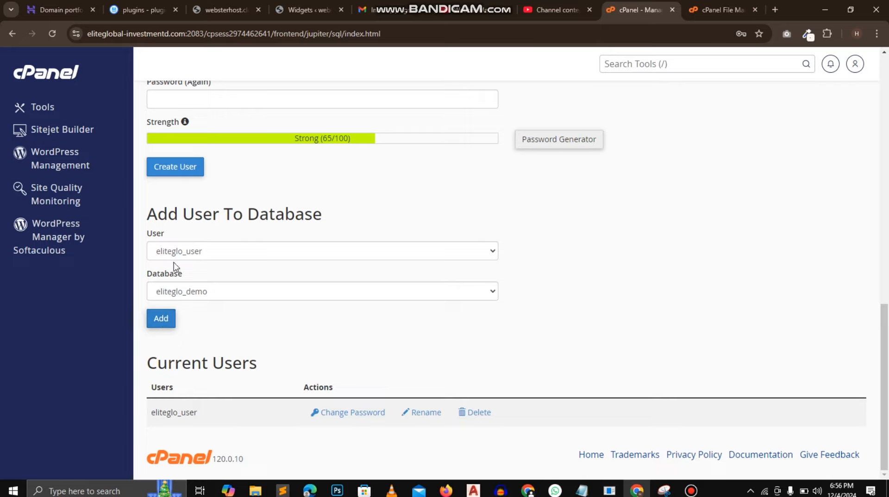
{"action": "left_click", "coordinate": [170, 320]}
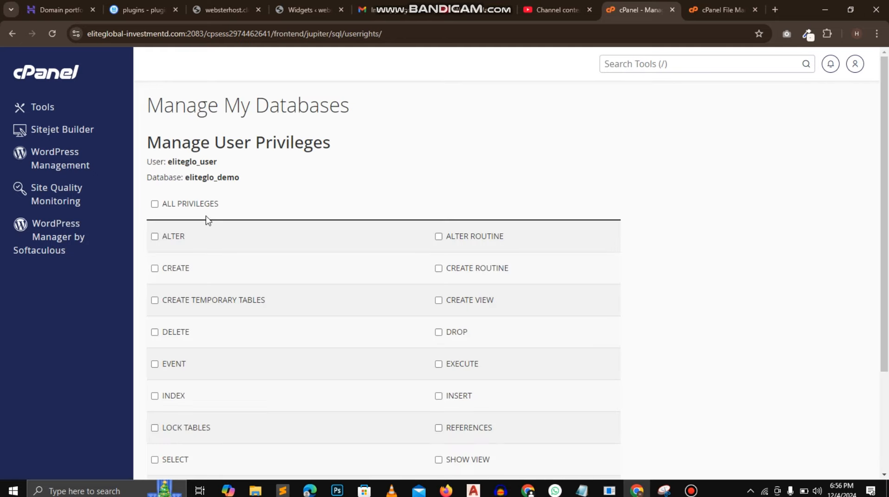
- Grant the user eliteglo_user all privileges on the database eliteglo_demo and save the changes
{"action": "left_click", "coordinate": [201, 205]}
{"action": "left_click_drag", "start_coordinate": [885, 199], "coordinate": [886, 390]}
{"action": "left_click", "coordinate": [194, 395]}
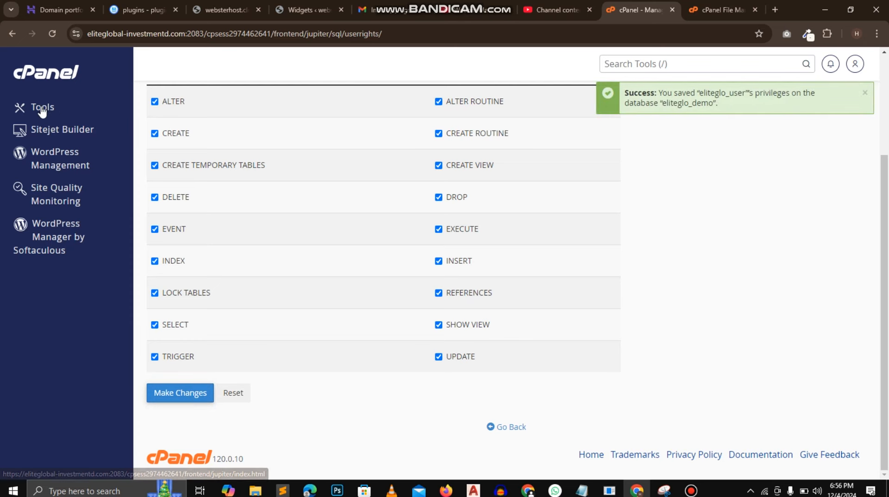
- Open MultiPHP Manager from the tools overview and apply PHP 7.4 (ea-php74) to the domain eliteglobal-investmentd.com
{"action": "left_click", "coordinate": [42, 110]}
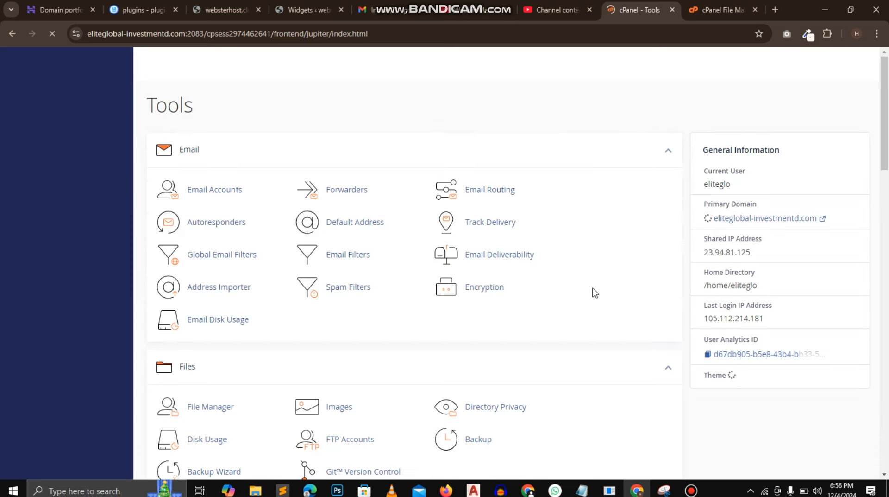
{"action": "left_click_drag", "start_coordinate": [887, 131], "coordinate": [887, 389]}
{"action": "left_click", "coordinate": [240, 283]}
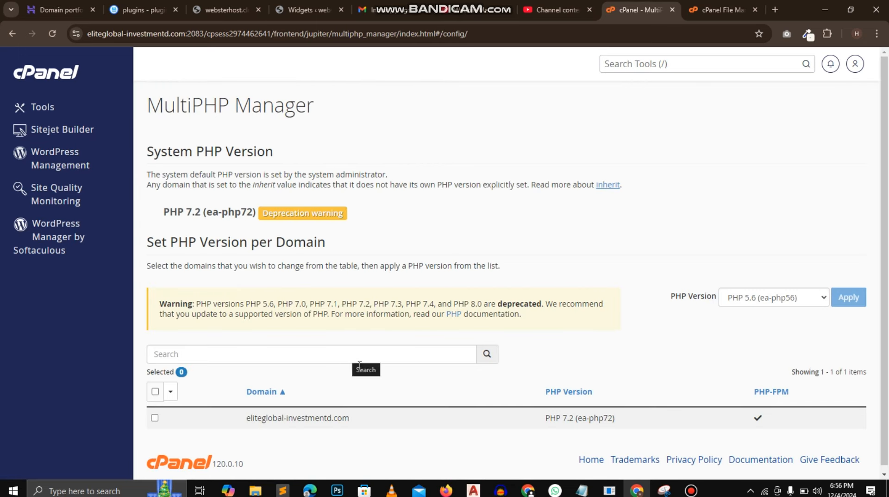
{"action": "left_click", "coordinate": [781, 298]}
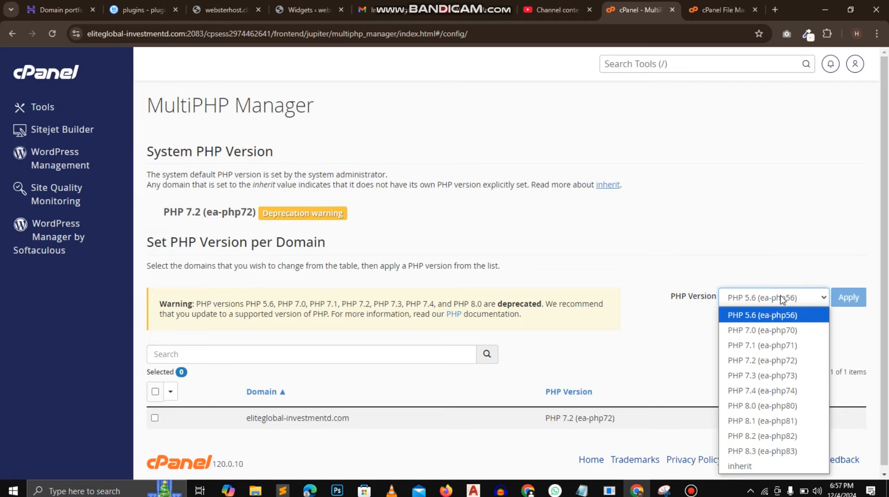
{"action": "left_click", "coordinate": [759, 391]}
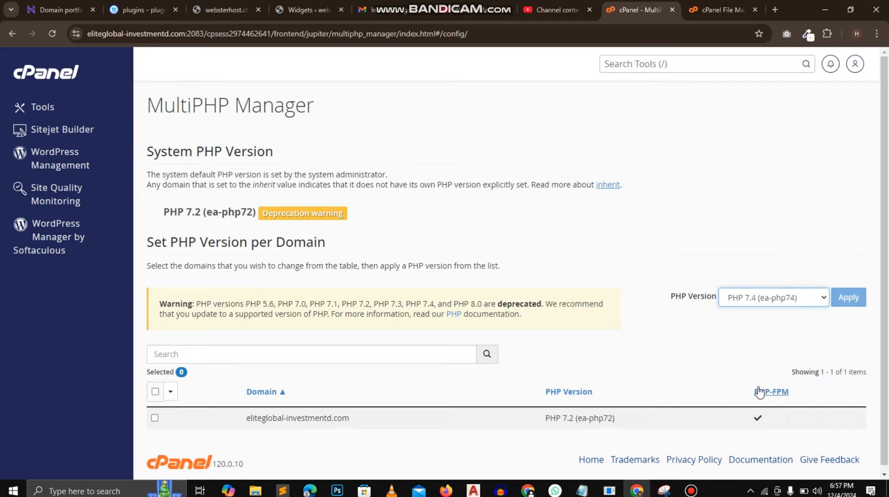
{"action": "left_click", "coordinate": [155, 418]}
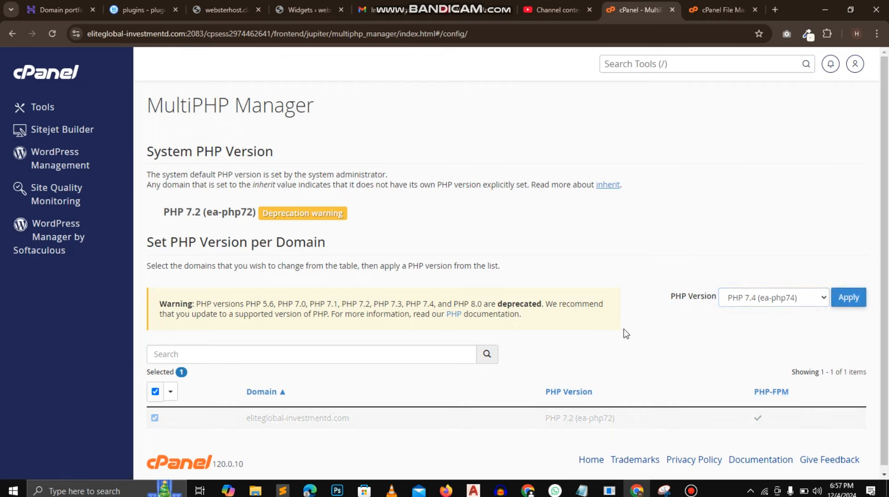
{"action": "left_click", "coordinate": [840, 301]}
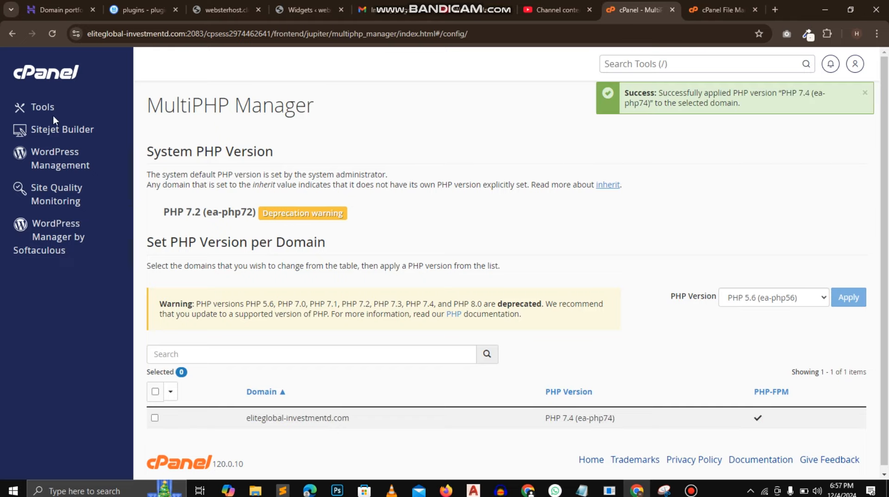
- Return to the tools overview, open File Manager in a separate browser tab and enter the public_html folder
{"action": "left_click", "coordinate": [39, 108]}
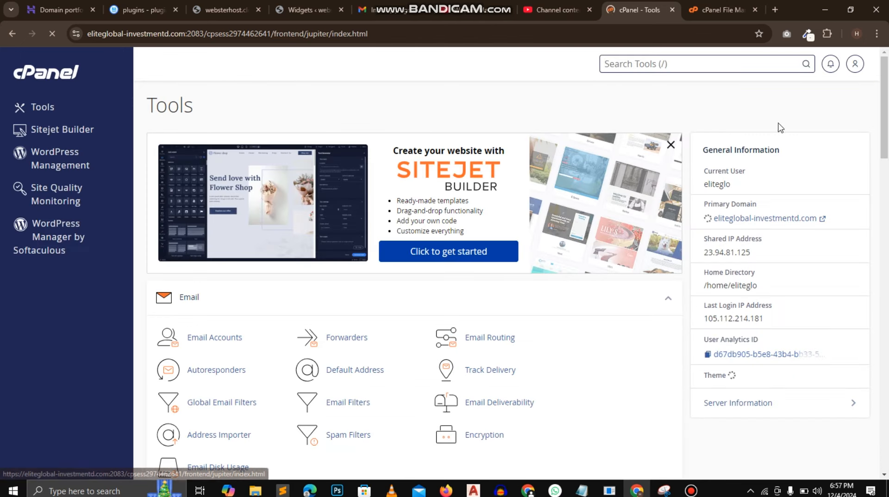
{"action": "scroll", "coordinate": [279, 241], "scroll_direction": "down", "scroll_amount": 7}
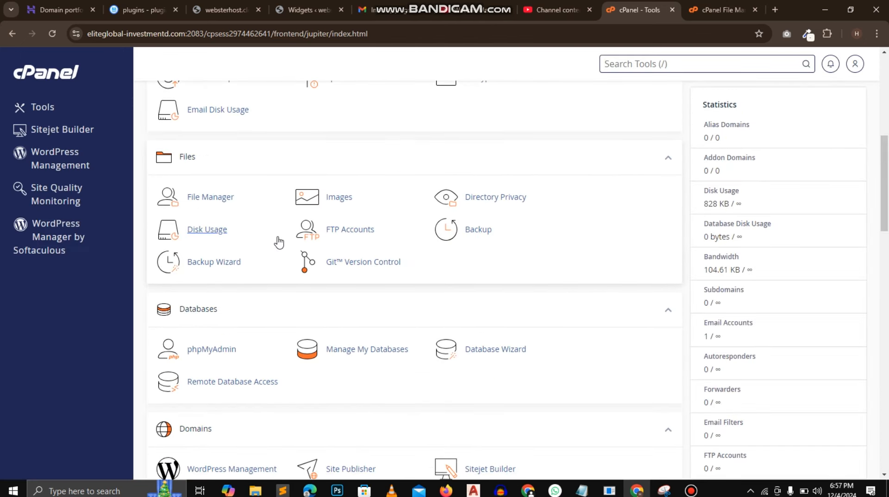
{"action": "right_click", "coordinate": [215, 199]}
{"action": "left_click", "coordinate": [245, 204]}
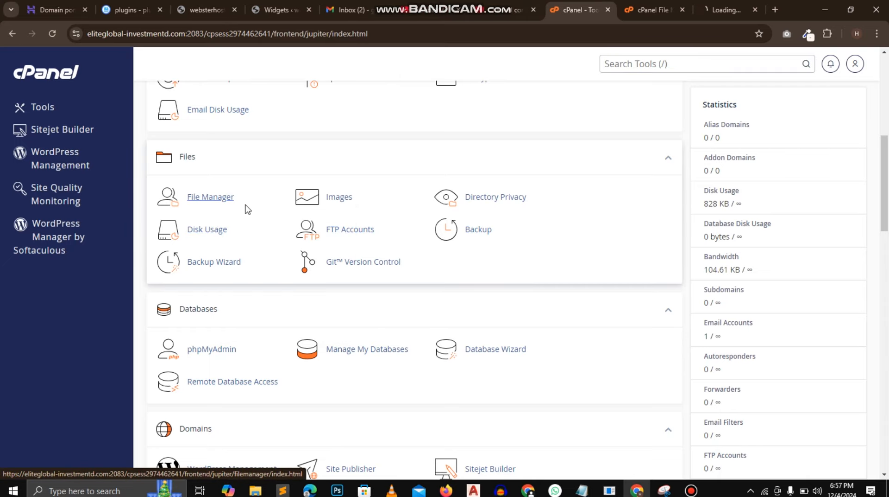
{"action": "left_click", "coordinate": [682, 7]}
{"action": "left_click", "coordinate": [665, 6]}
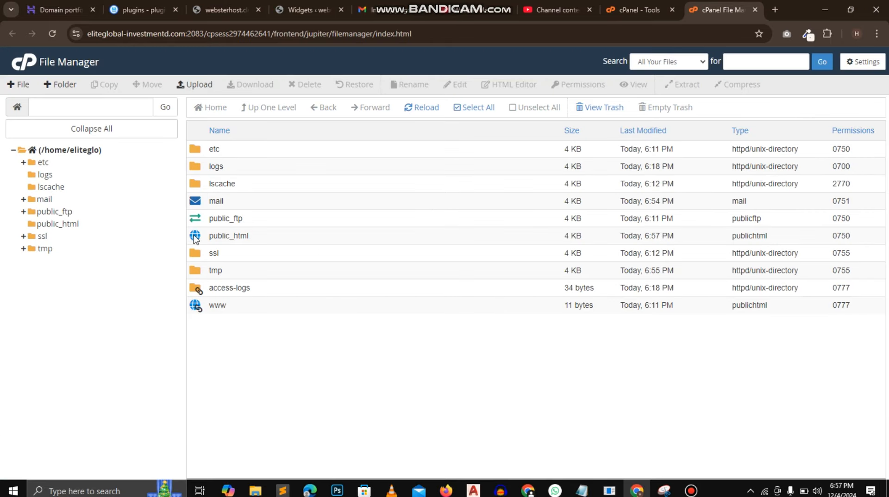
{"action": "double_click", "coordinate": [195, 237]}
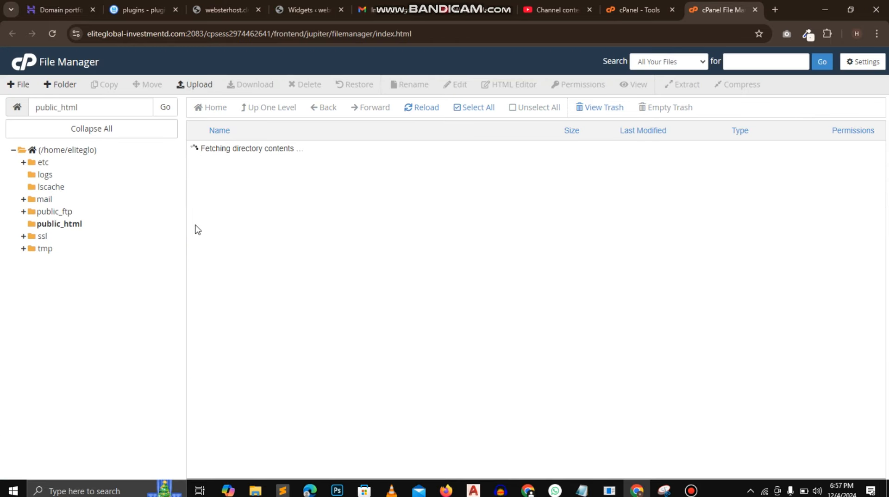
- Upload GC Hyip Mnager Script 7.4.zip from the local OTHER TEMP folder to public_html and return to that directory
{"action": "left_click", "coordinate": [196, 84]}
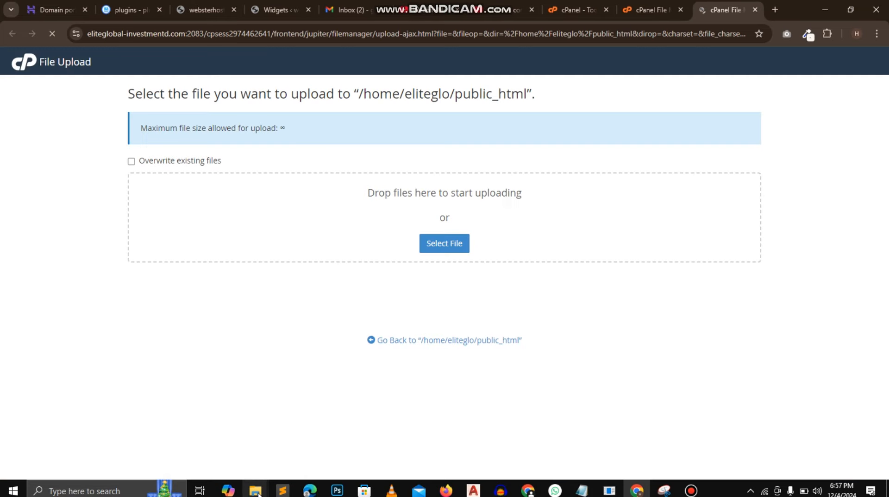
{"action": "mouse_move", "coordinate": [255, 490]}
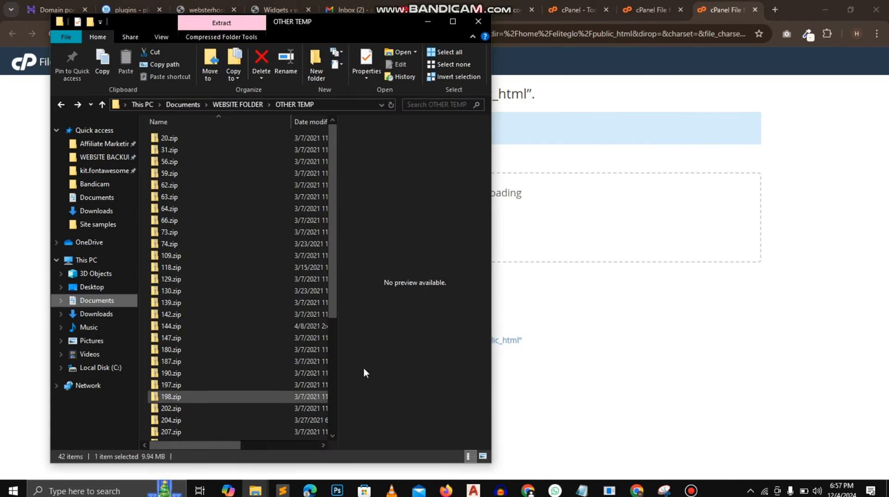
{"action": "scroll", "coordinate": [335, 364], "scroll_direction": "down", "scroll_amount": 5}
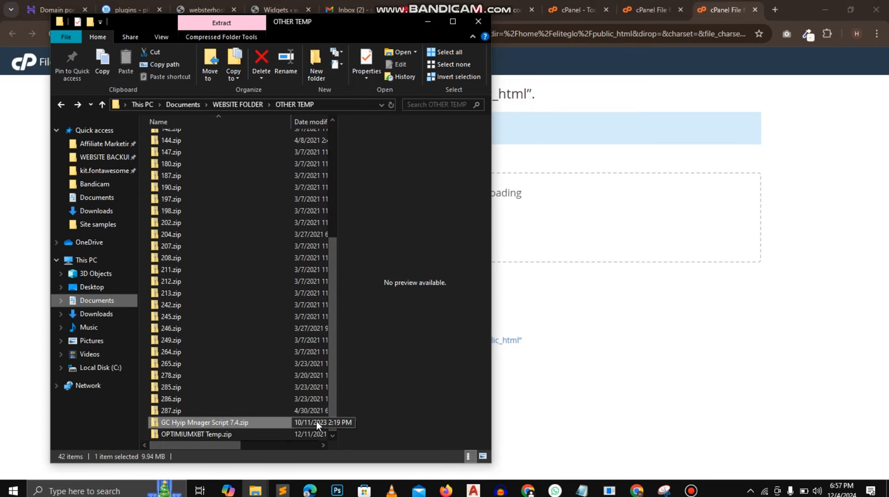
{"action": "left_click_drag", "start_coordinate": [316, 422], "coordinate": [588, 236]}
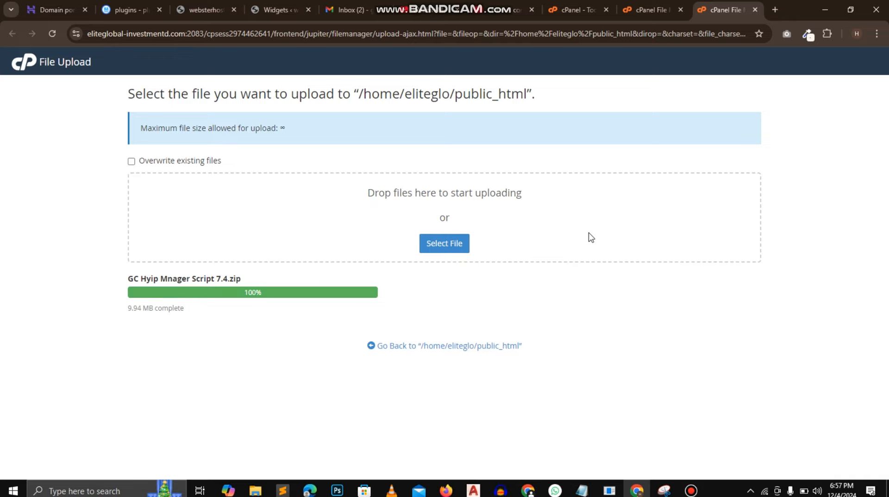
{"action": "left_click", "coordinate": [460, 345]}
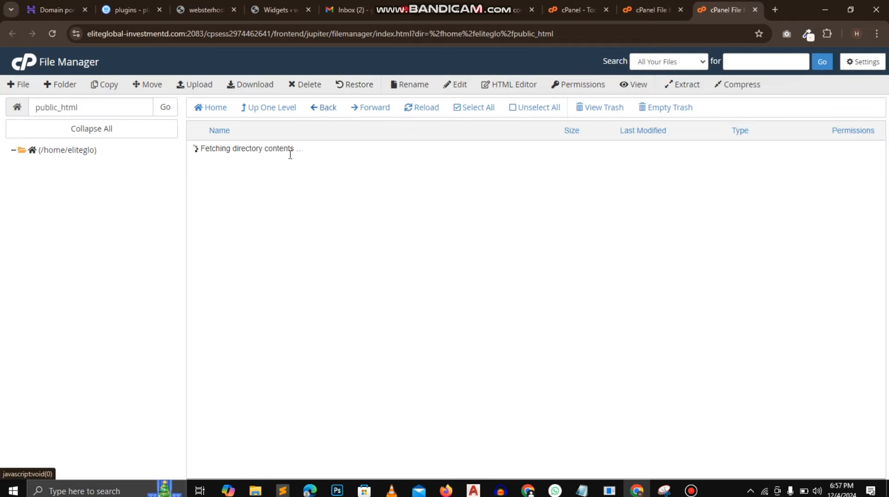
- Extract GC Hyip Mnager Script 7.4.zip into /public_html and close the extraction results
{"action": "right_click", "coordinate": [195, 155]}
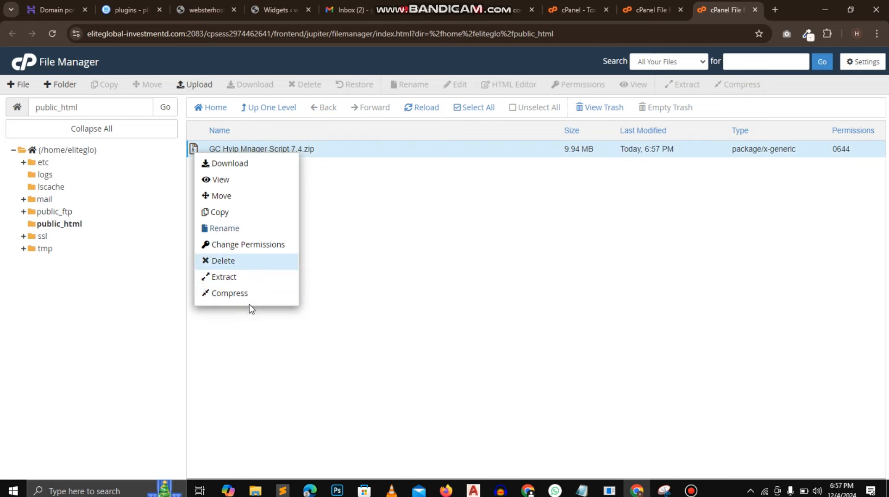
{"action": "left_click", "coordinate": [224, 277]}
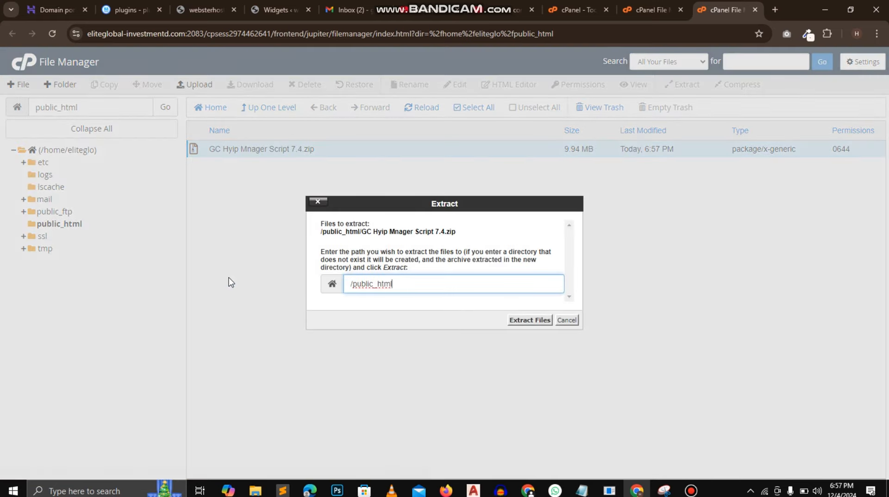
{"action": "left_click", "coordinate": [542, 325]}
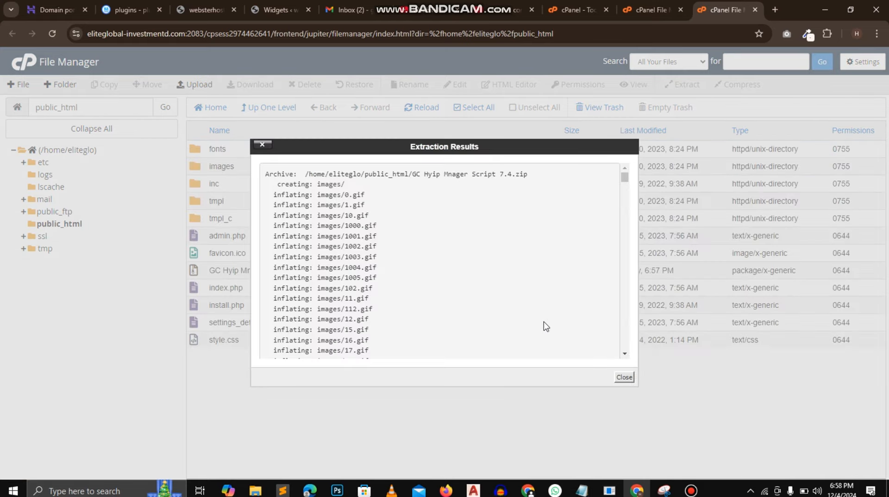
{"action": "left_click", "coordinate": [625, 377]}
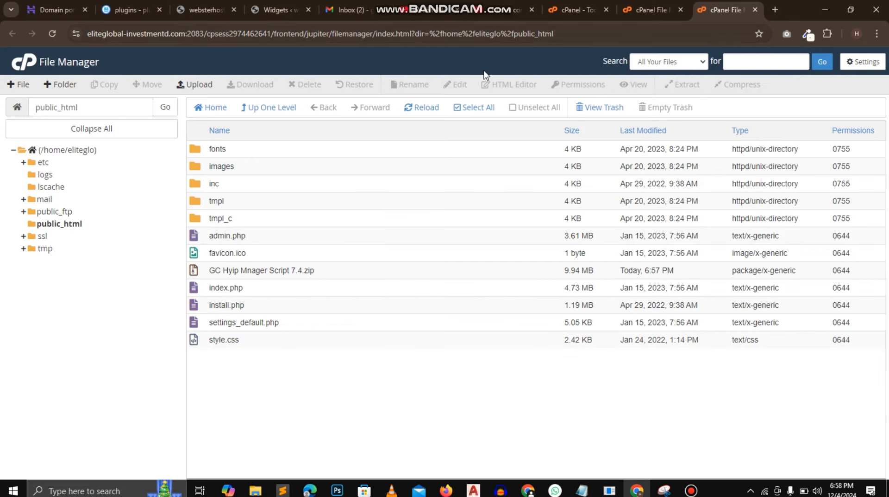
- Open the primary domain's website from the cPanel tools overview and reload its page
{"action": "left_click", "coordinate": [564, 13]}
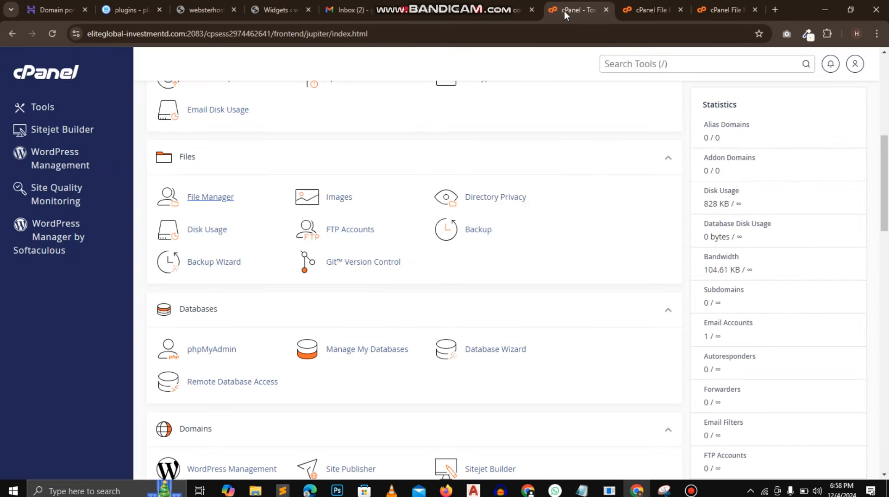
{"action": "scroll", "coordinate": [877, 177], "scroll_direction": "up", "scroll_amount": 8}
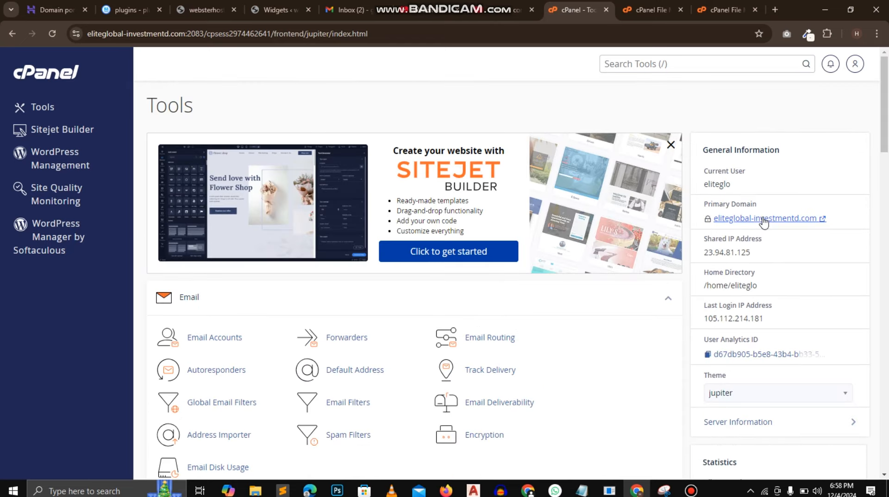
{"action": "left_click", "coordinate": [764, 218]}
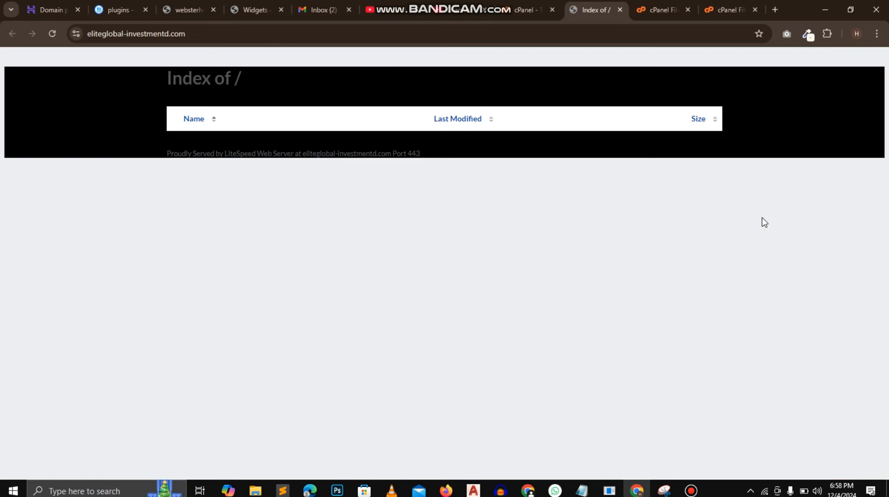
{"action": "left_click", "coordinate": [201, 35]}
{"action": "left_click", "coordinate": [209, 36]}
{"action": "key", "text": "Return"}
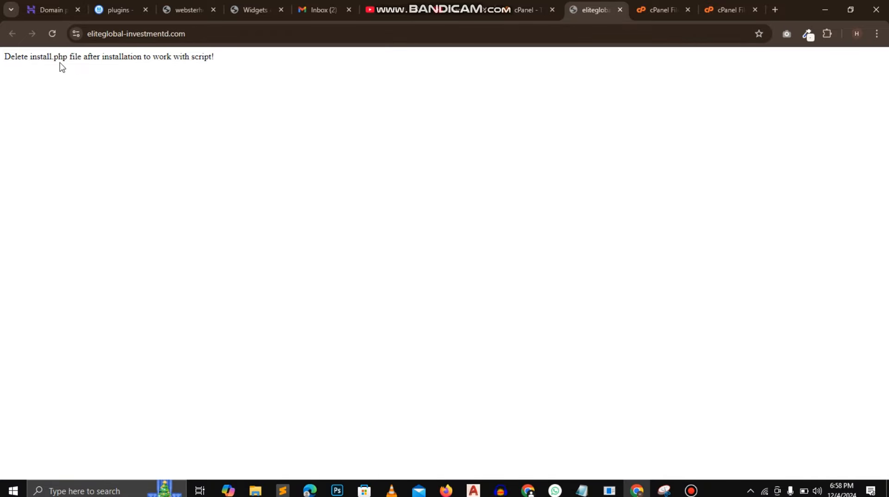
{"action": "left_click", "coordinate": [299, 37]}
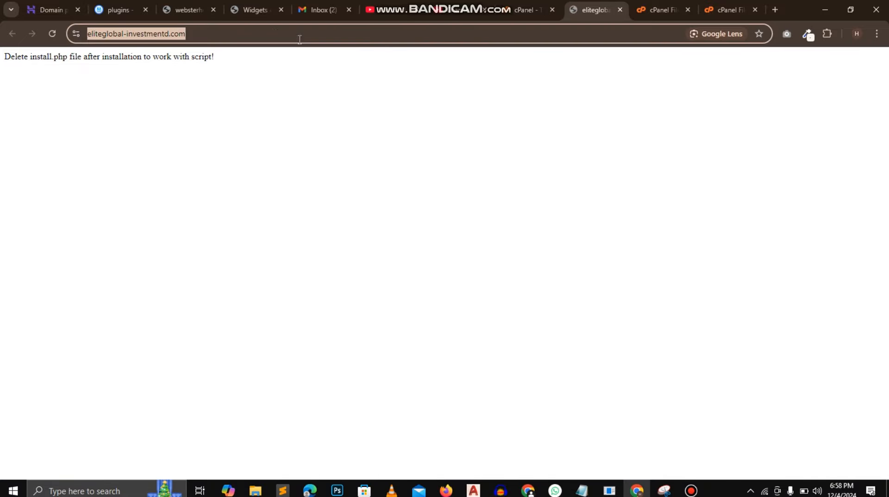
{"action": "left_click", "coordinate": [273, 34]}
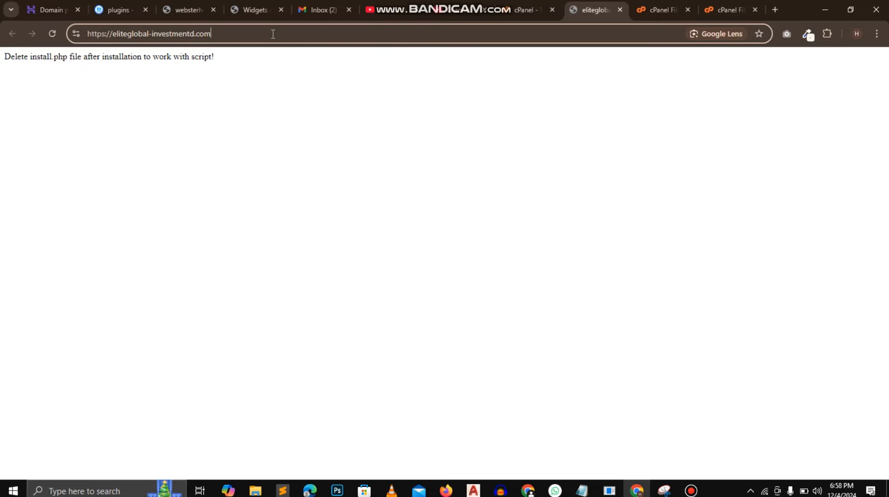
{"action": "type", "text": "/"}
{"action": "type", "text": "ins"}
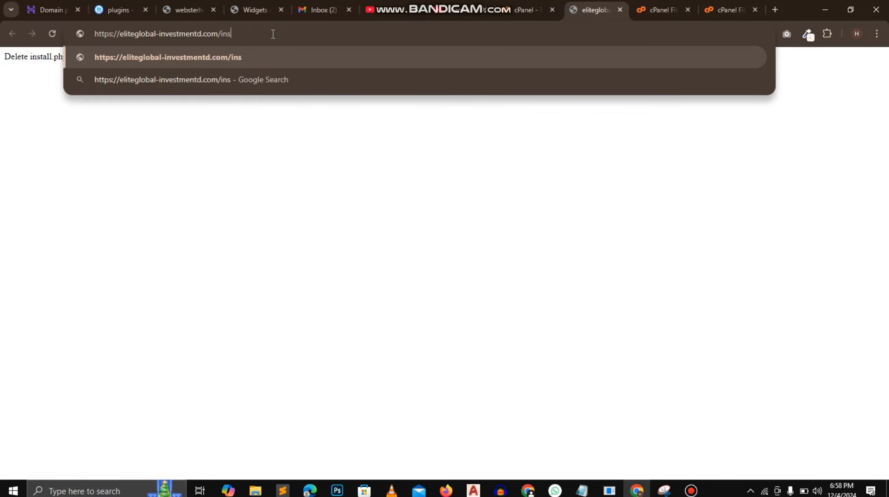
{"action": "type", "text": "tall.php"}
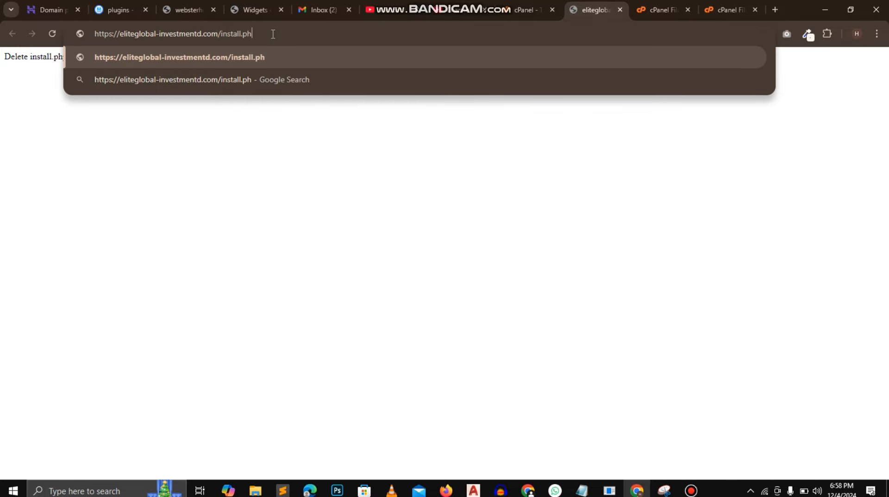